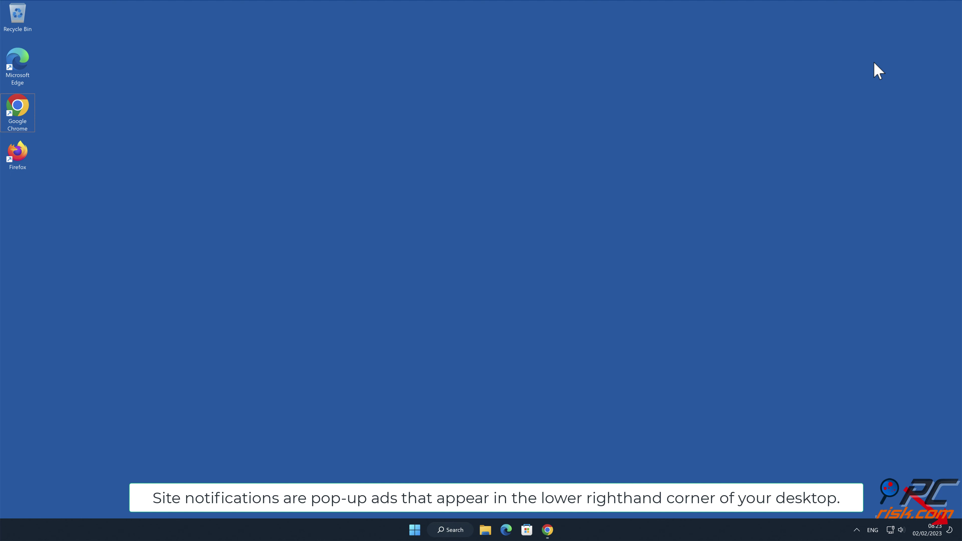
Step: Bring back the ncvxr.liffswithabr.com spam page, allow its notifications, dismiss its alert, and close Chrome
left_click(548, 529)
left_click(871, 151)
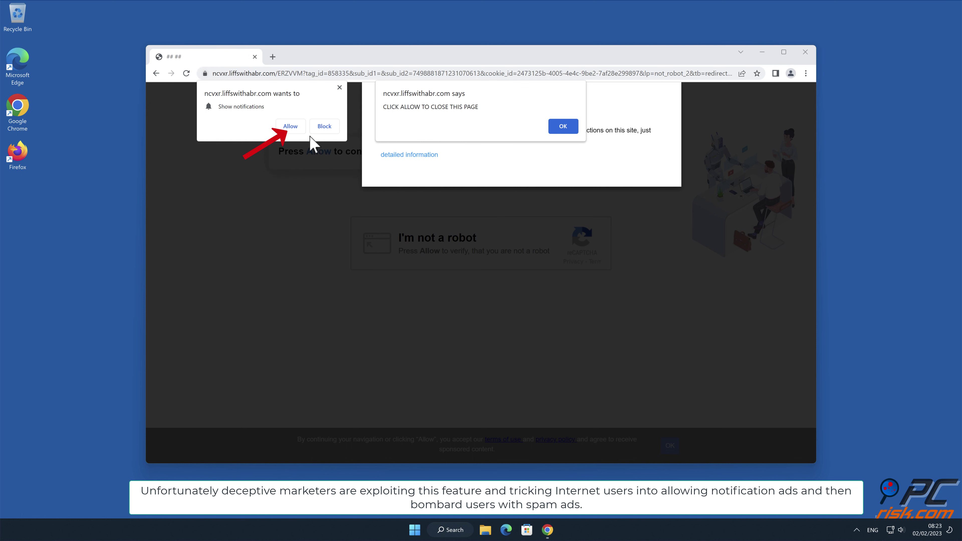
left_click(293, 128)
key("Return")
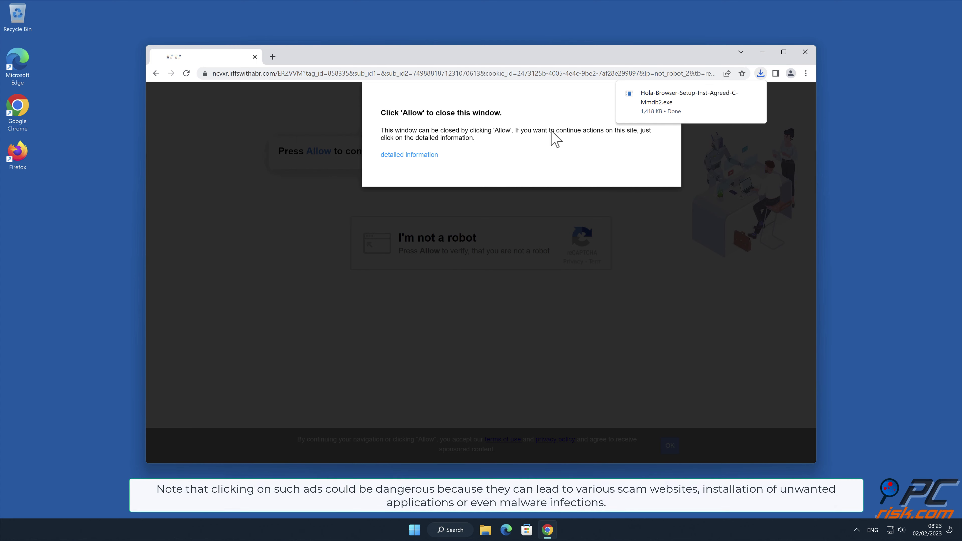
left_click(805, 54)
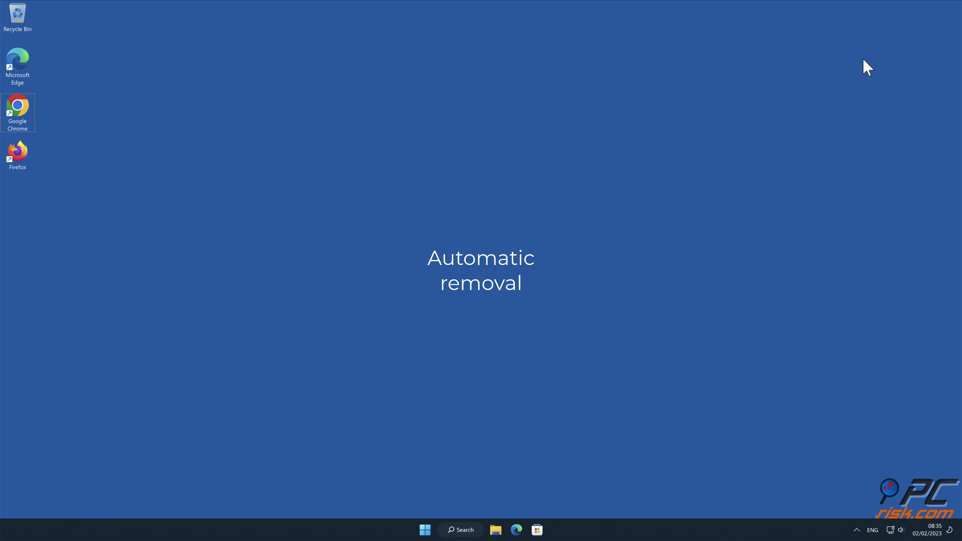
key("Return")
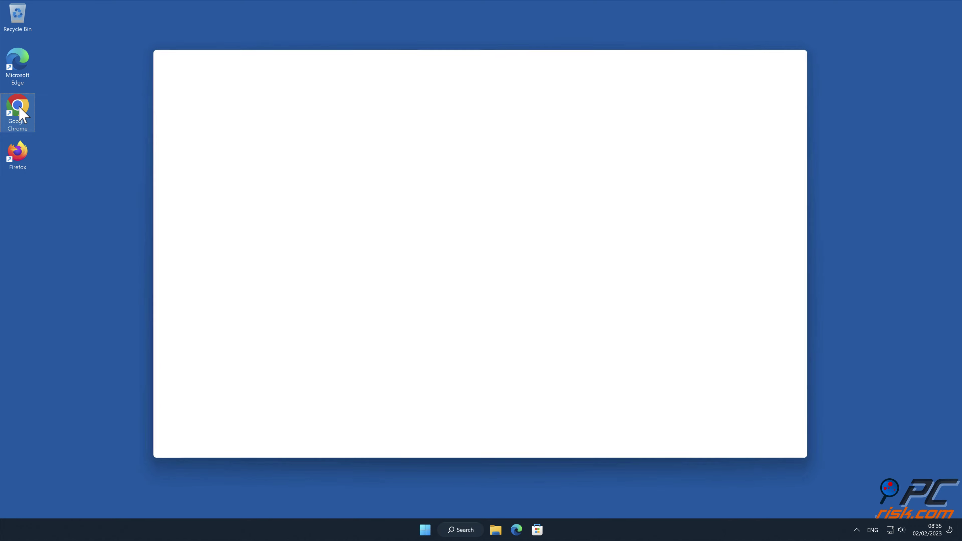
type("www.combocle")
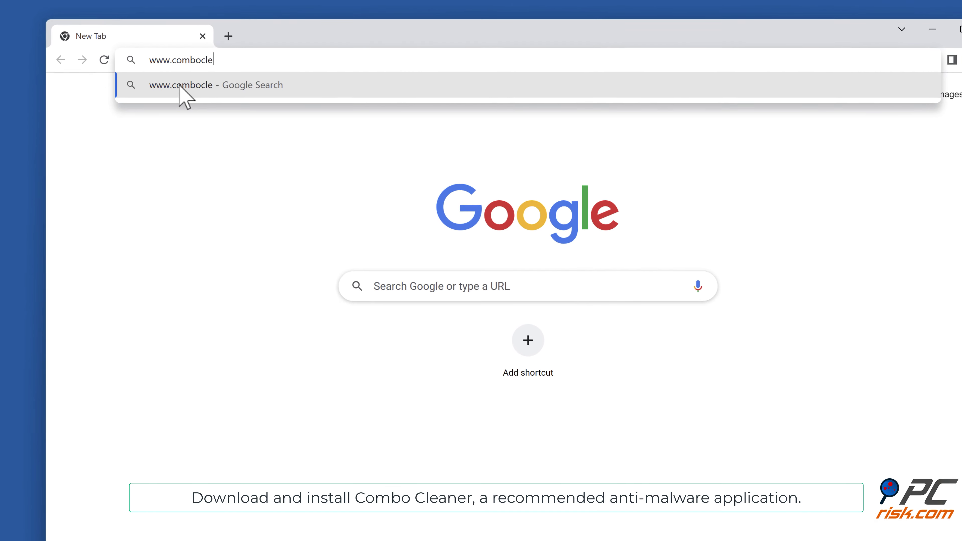
type("aner.com")
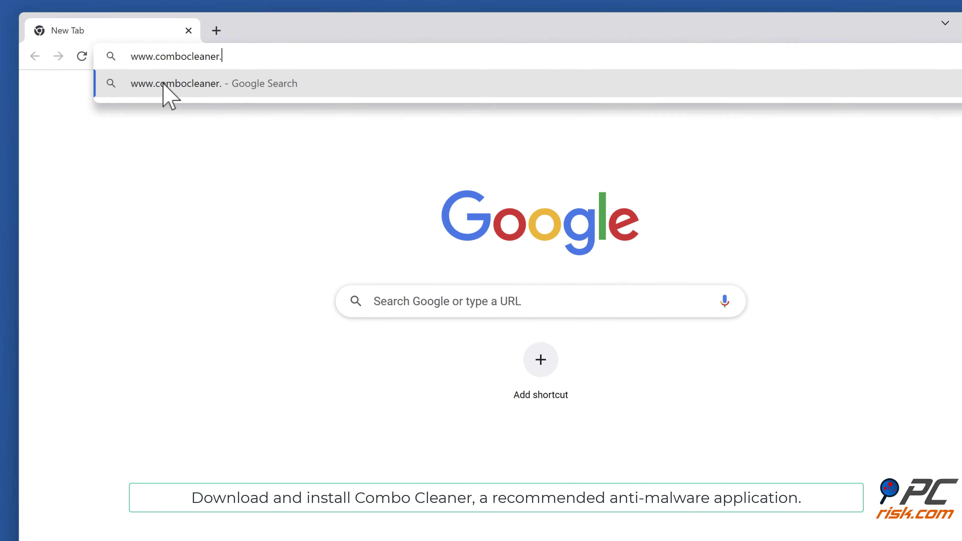
key("Return")
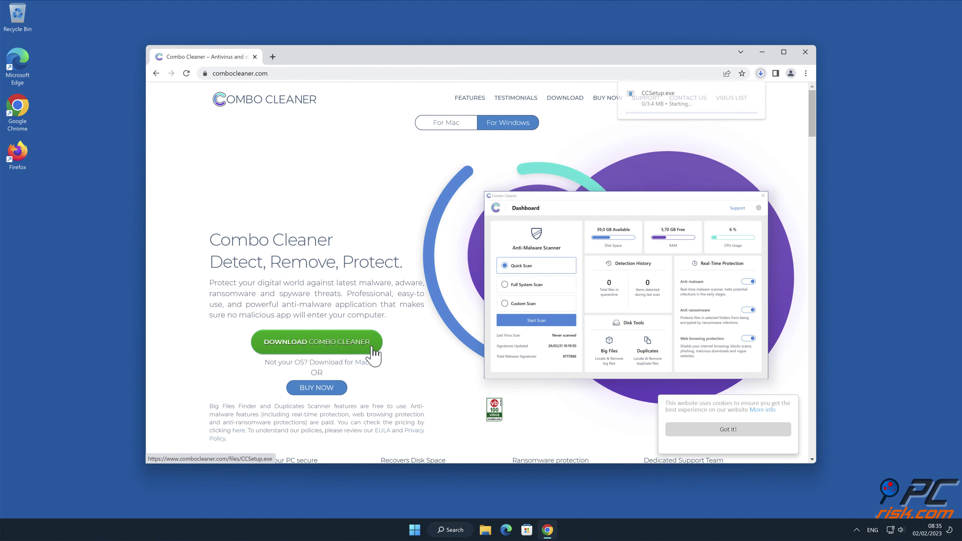
Step: Download the Combo Cleaner installer, approve the UAC prompt, and run the setup to completion
left_click(357, 345)
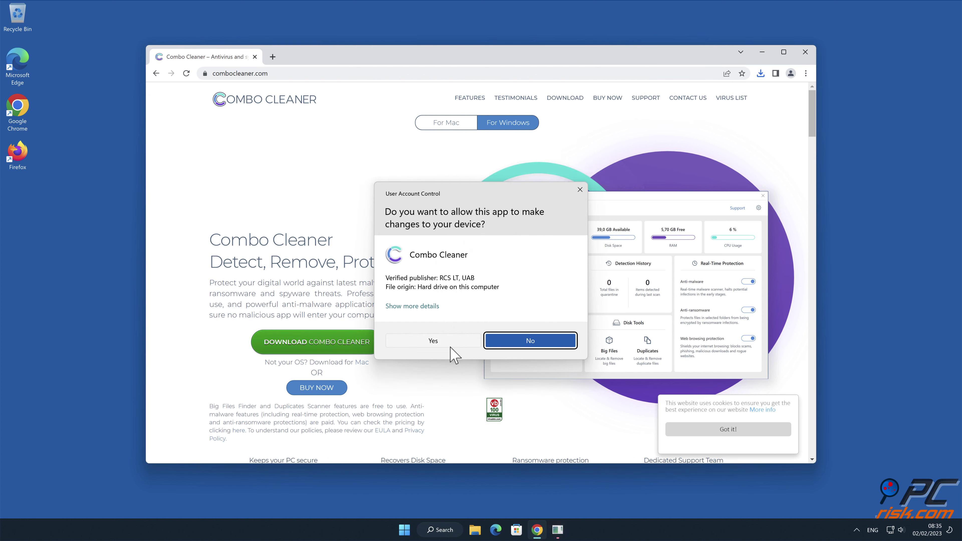
left_click(441, 343)
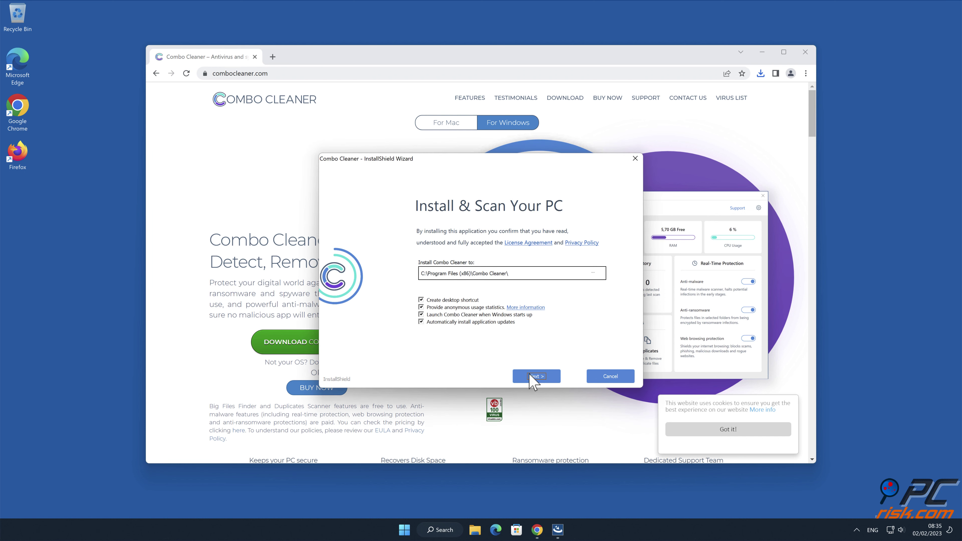
left_click(544, 375)
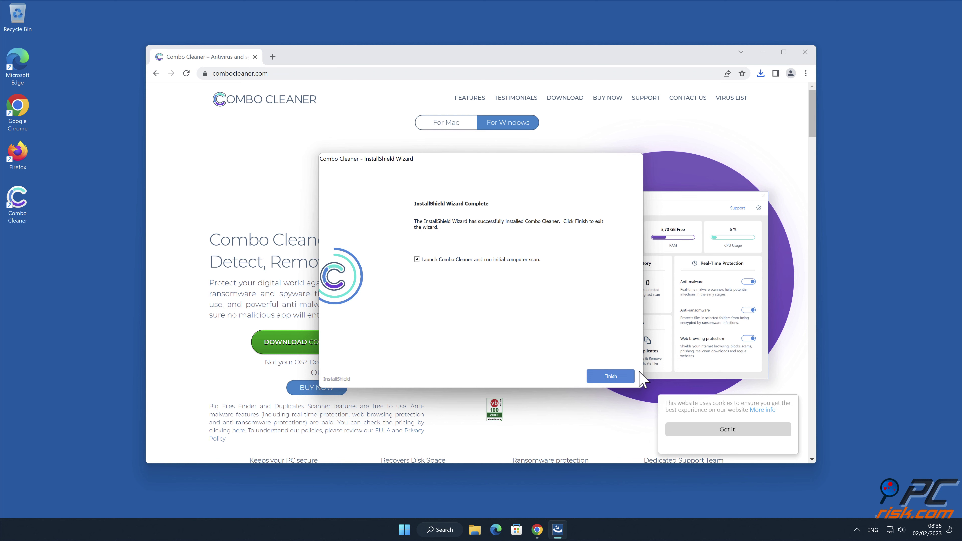
left_click(616, 373)
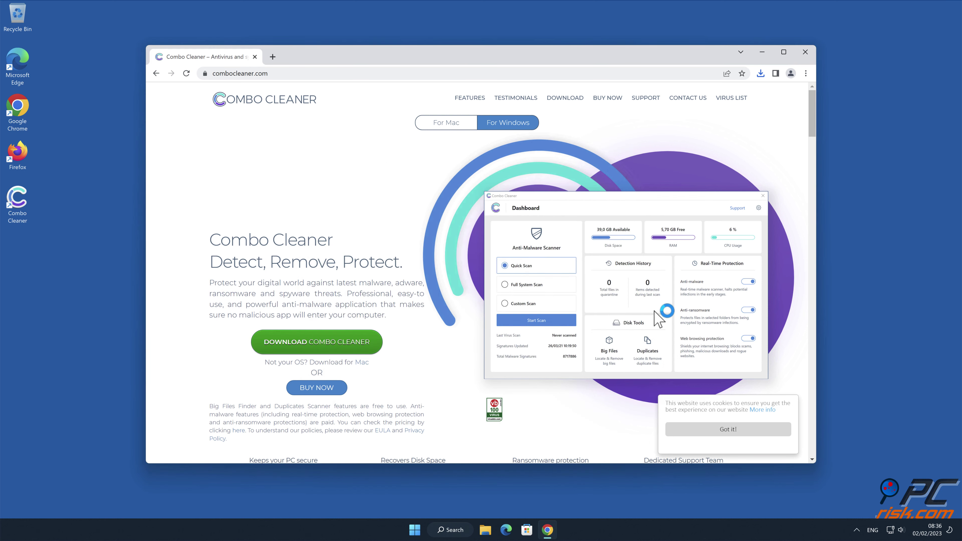
Step: Close Chrome, then remove all threats in Combo Cleaner, moving the spam ads item to quarantine
left_click(805, 52)
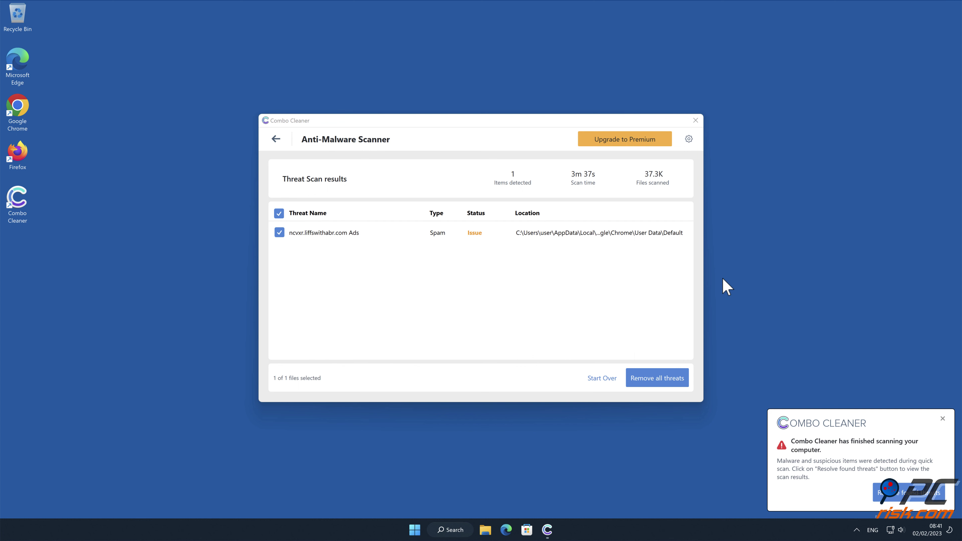
left_click(667, 379)
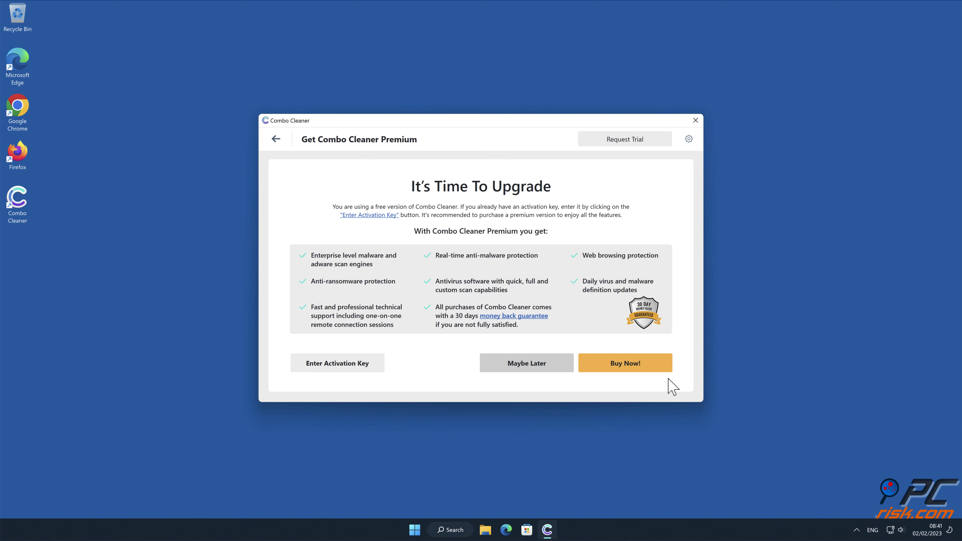
left_click(373, 368)
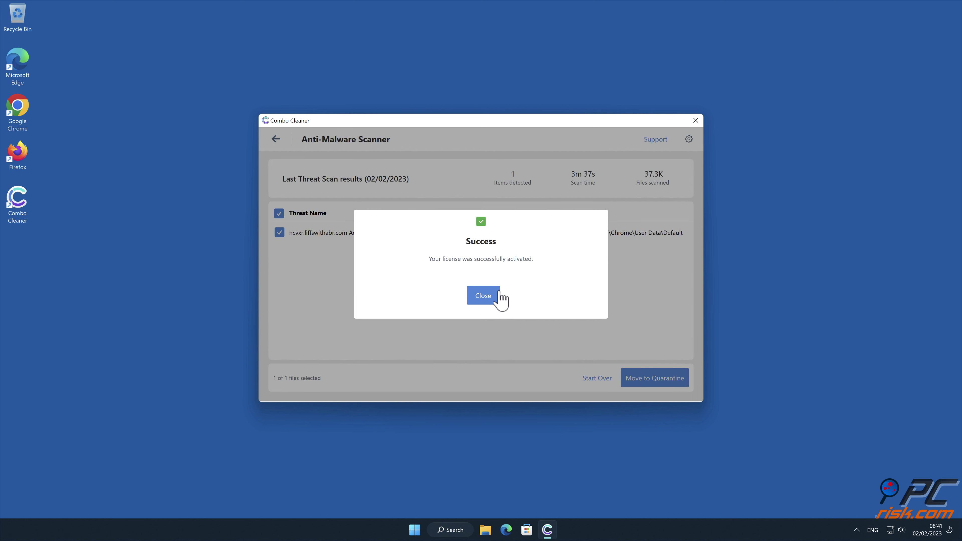
left_click(499, 296)
left_click(680, 380)
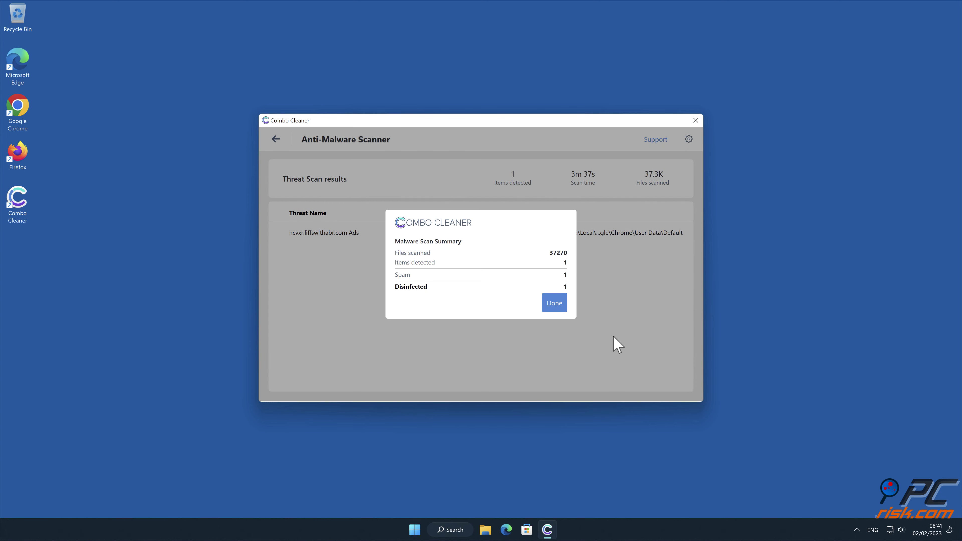
left_click(555, 308)
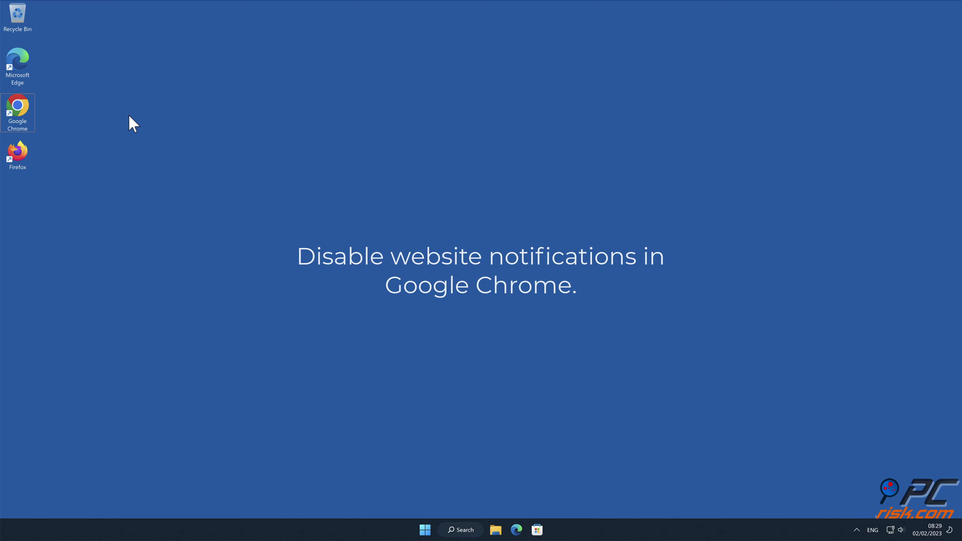
Step: Launch Chrome and go to Settings > Privacy and security > Site settings > Notifications
double_click(19, 108)
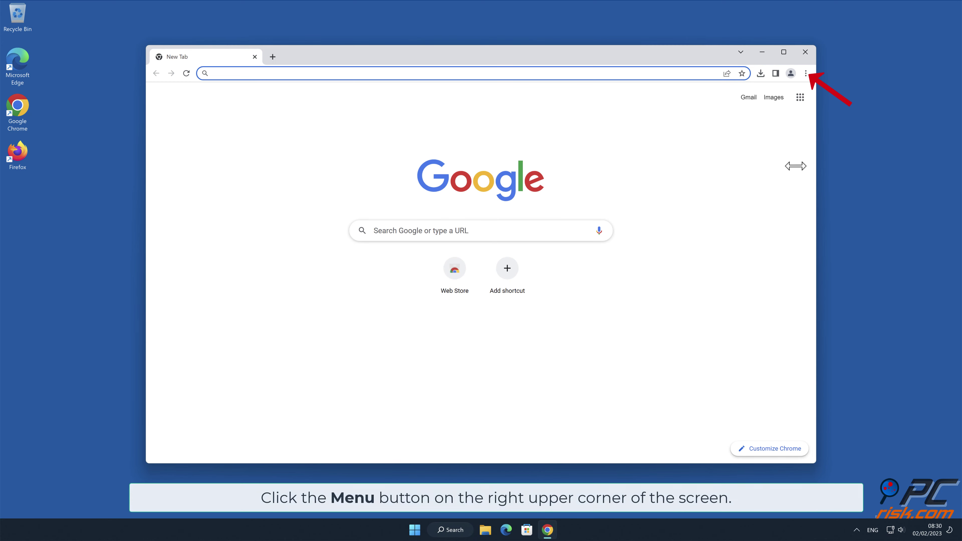
left_click(885, 167)
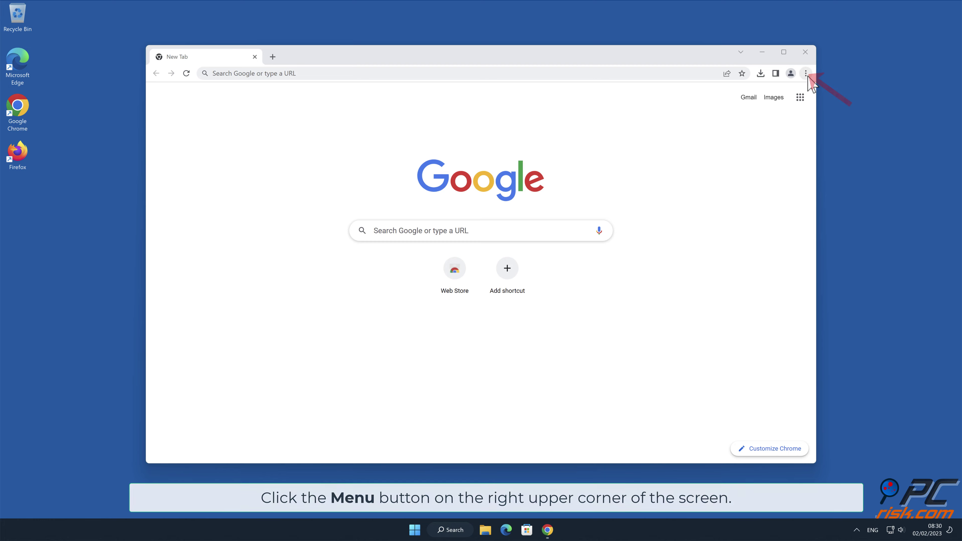
left_click(806, 74)
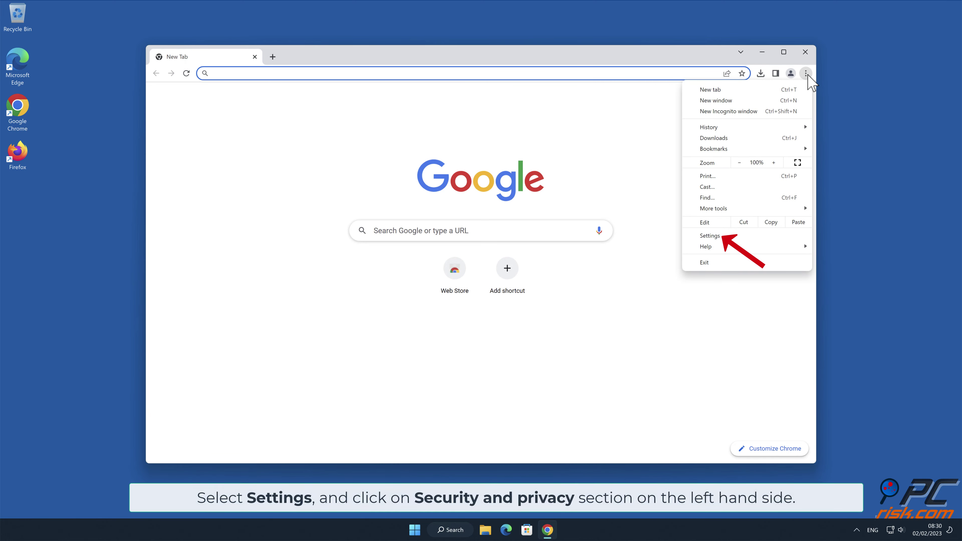
left_click(739, 243)
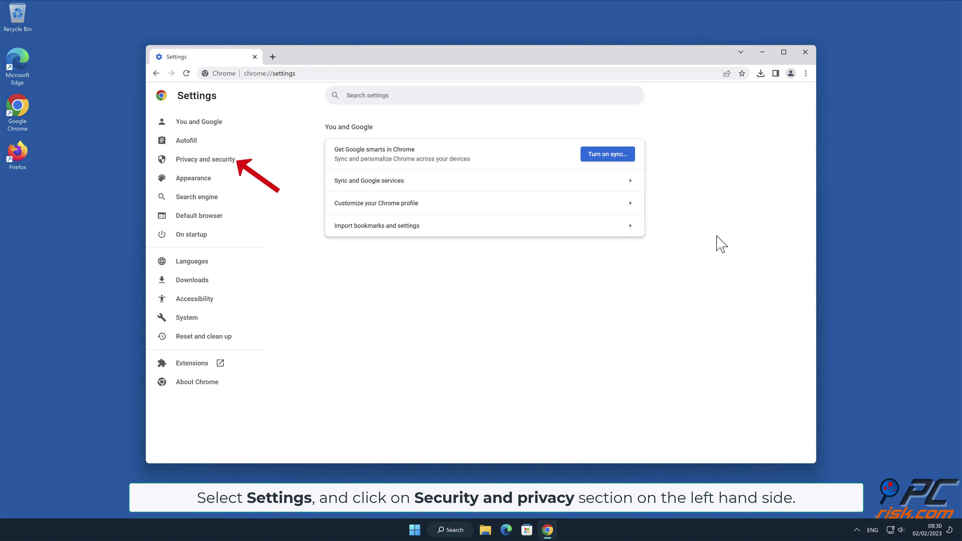
left_click(237, 160)
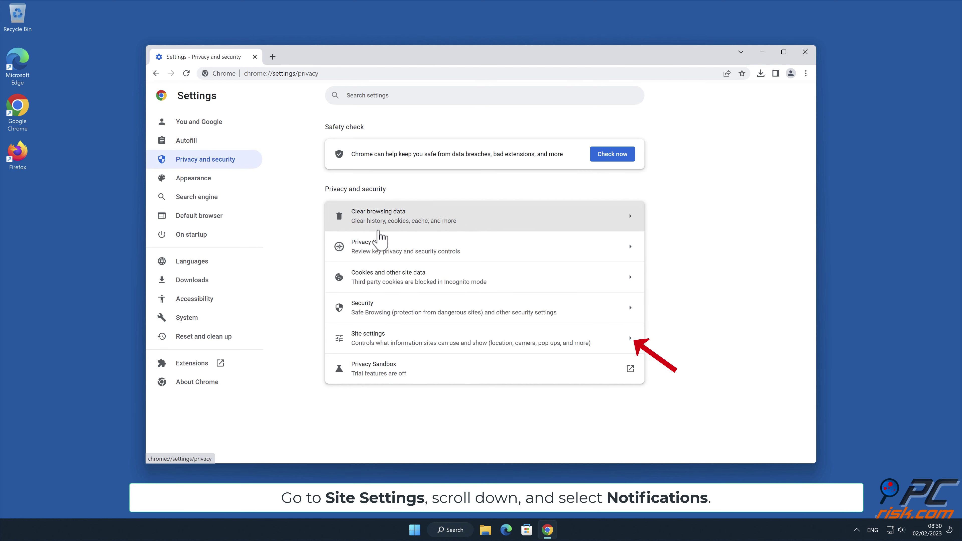
left_click(631, 341)
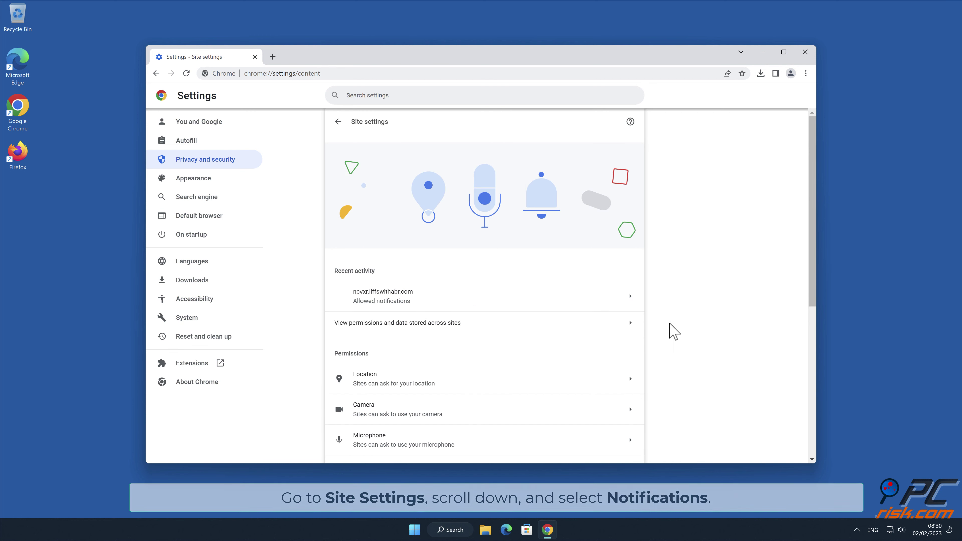
mouse_move(811, 223)
left_mouse_down()
mouse_move(823, 292)
mouse_move(811, 327)
left_mouse_up()
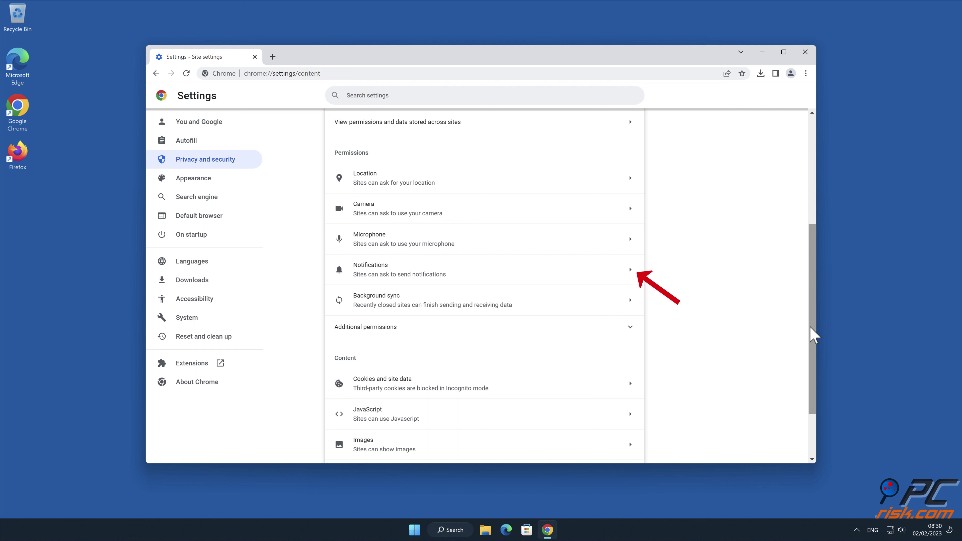
left_click(630, 271)
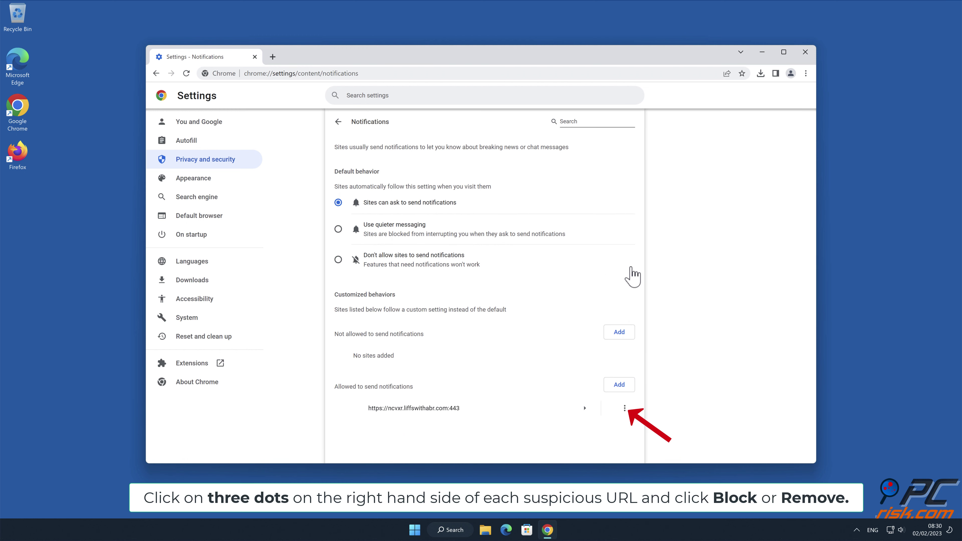
Step: Remove ncvxr.liffswithabr.com's notification permission and close Chrome
left_click(625, 408)
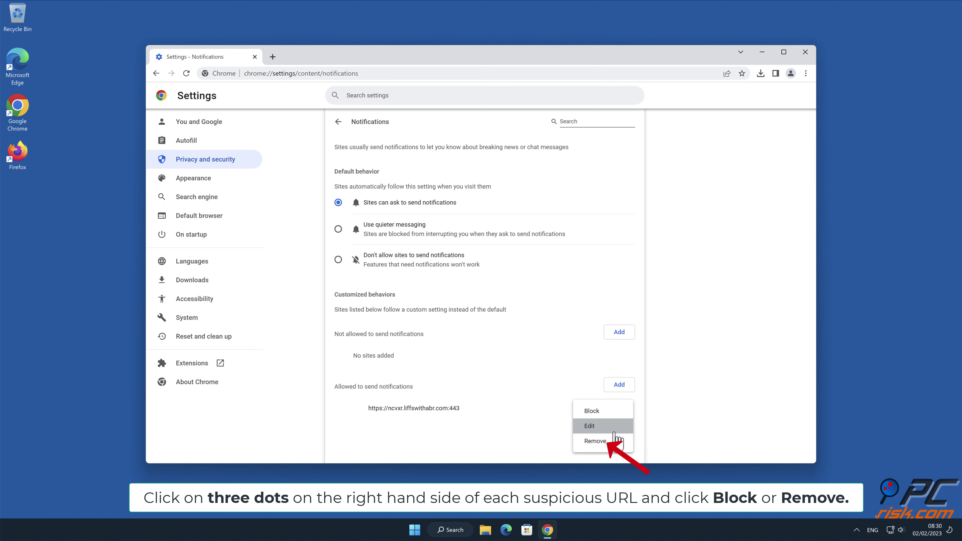
left_click(616, 442)
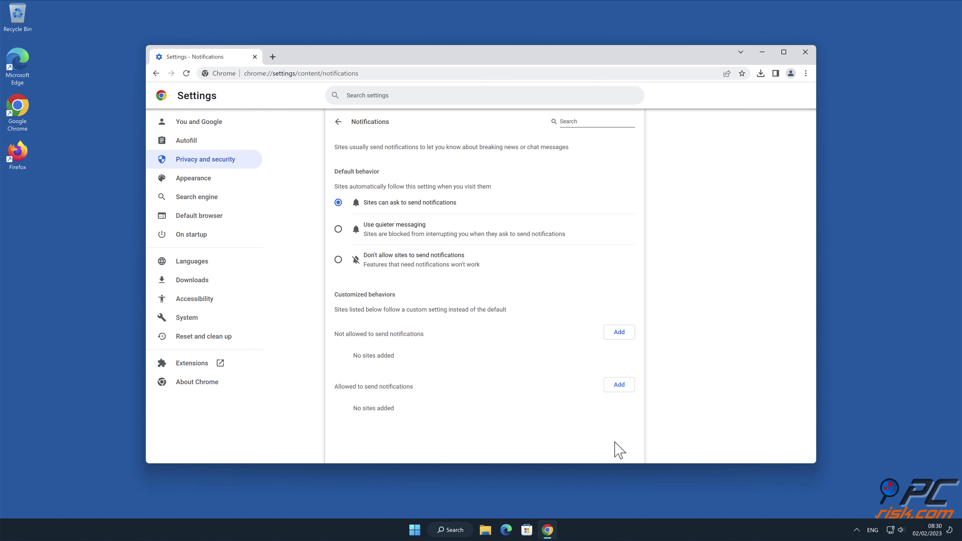
left_click(809, 54)
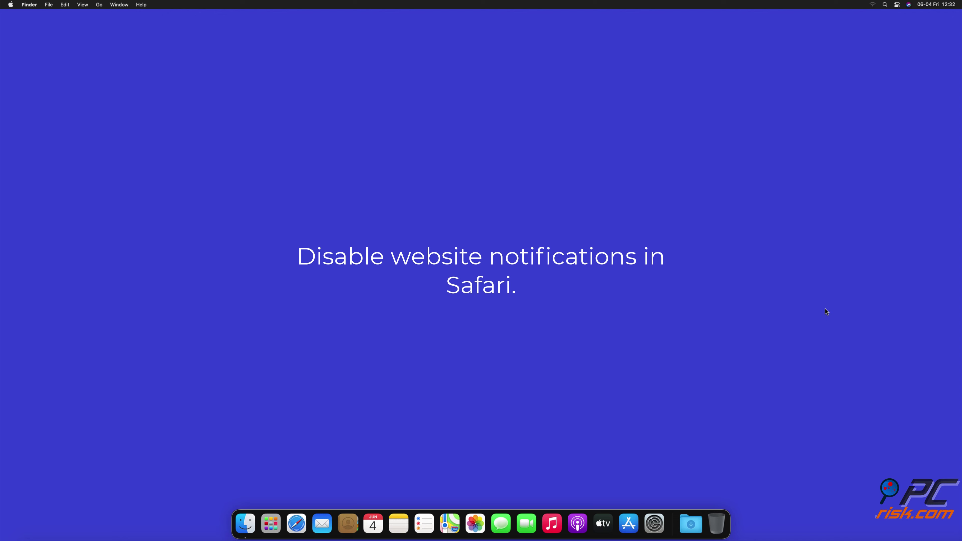
Step: Launch Safari and show the Notifications section of Preferences > Websites
left_click(291, 527)
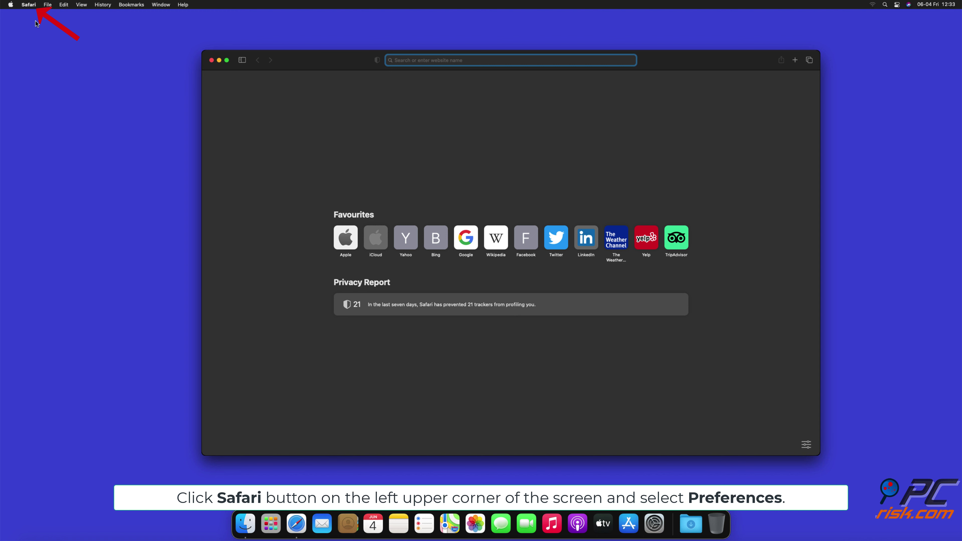
left_click(30, 5)
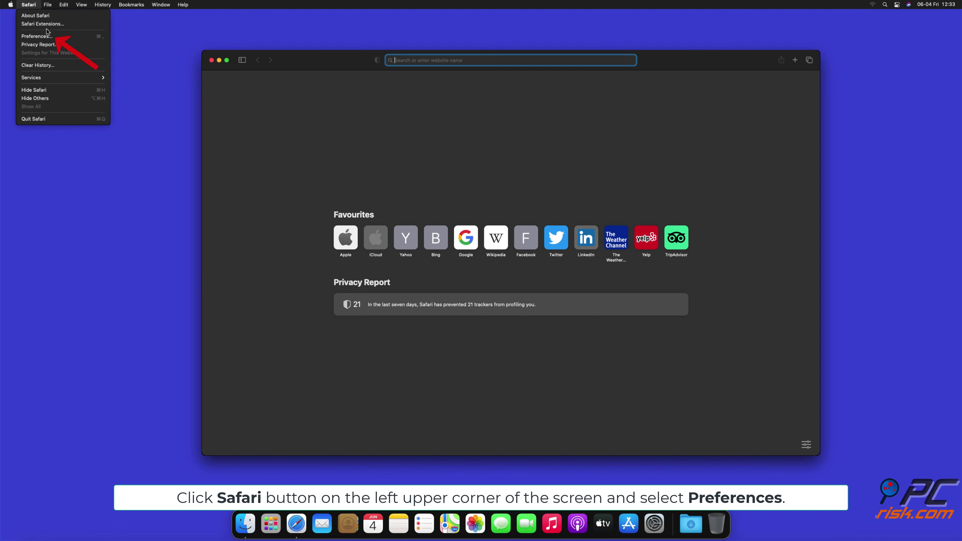
left_click(47, 37)
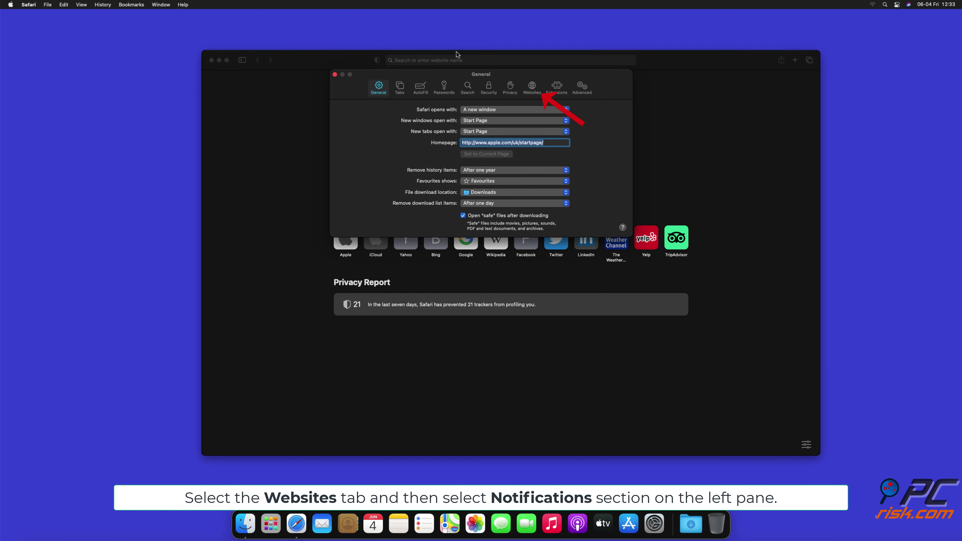
left_click(531, 88)
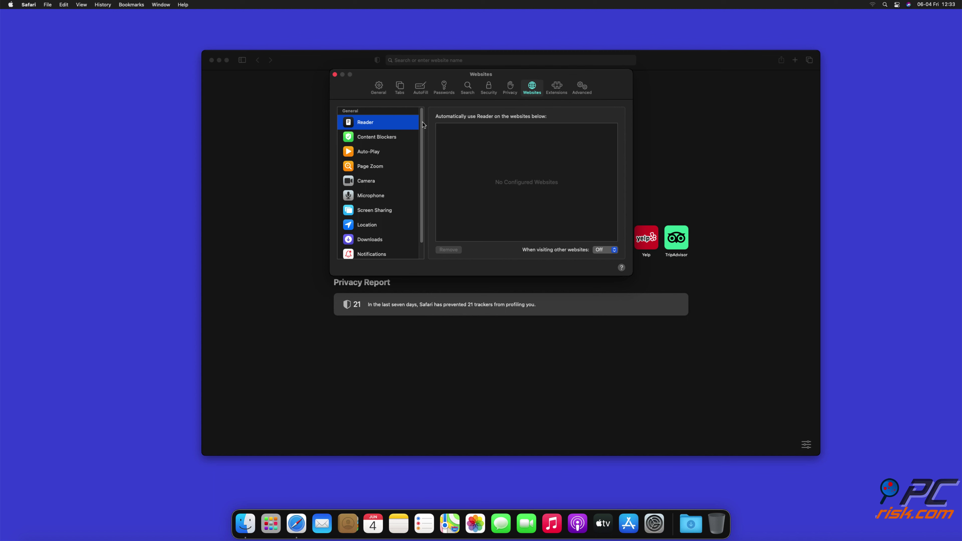
left_click_drag(422, 125, 423, 143)
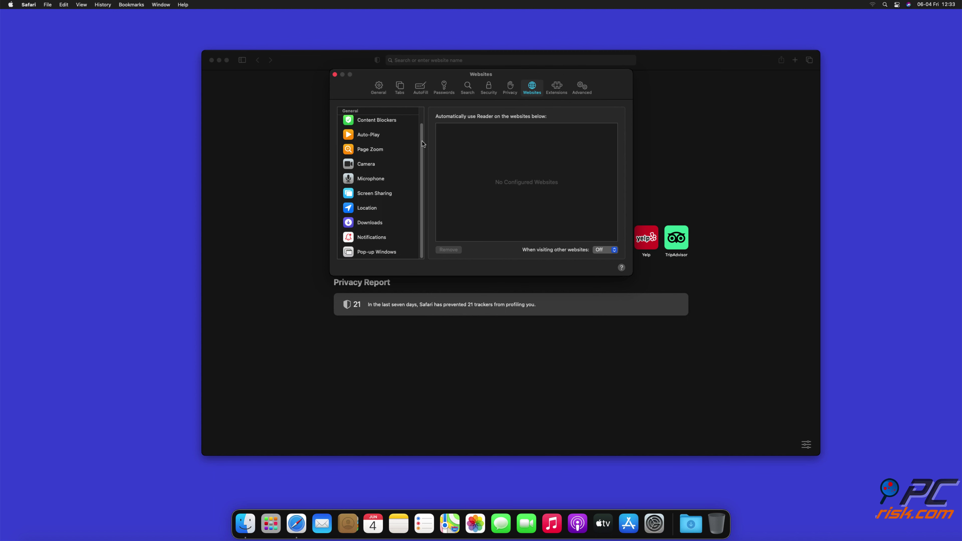
left_click(372, 238)
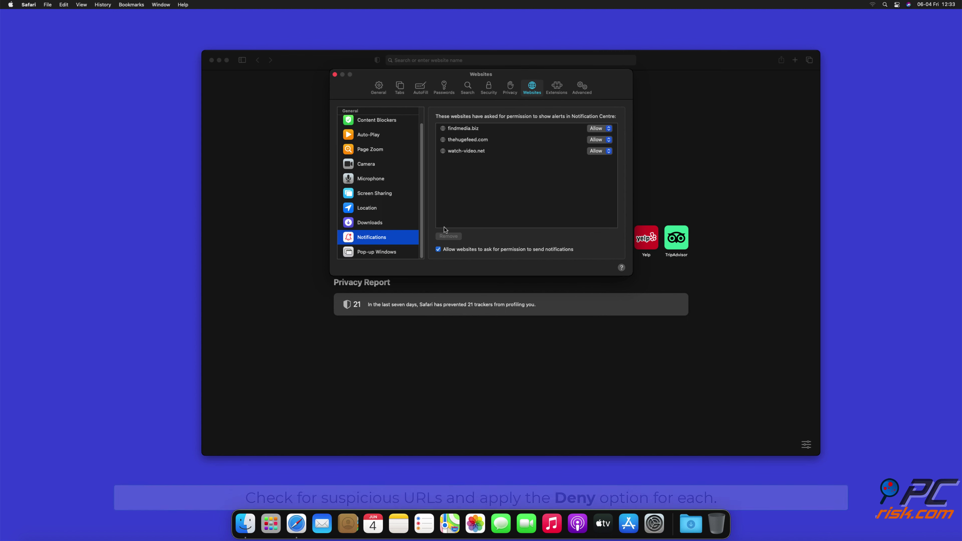
Step: Set findmedia.biz, thehugefeed.com and watch-video.net to Deny, then close Preferences and Safari
left_click(609, 130)
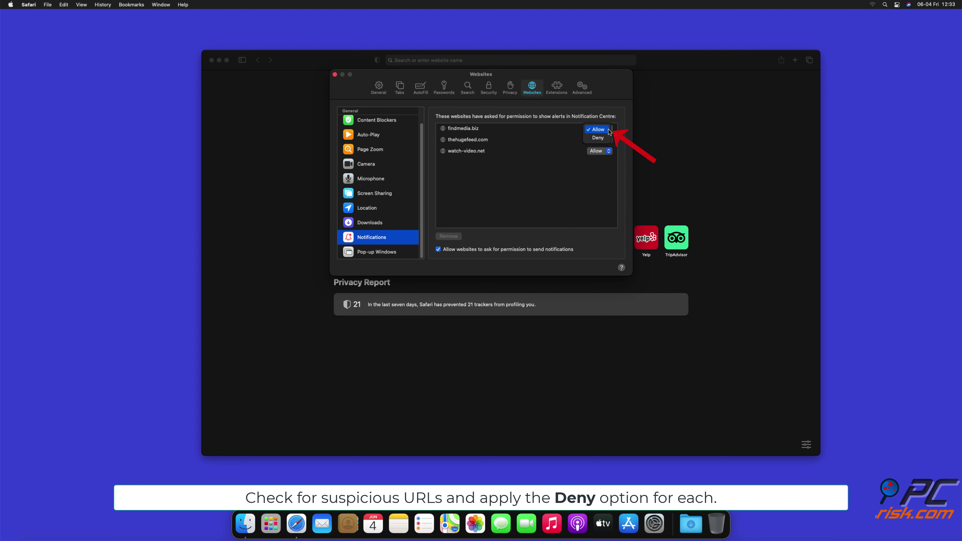
left_click(604, 139)
left_click(603, 140)
left_click(599, 150)
left_click(605, 152)
left_click(599, 161)
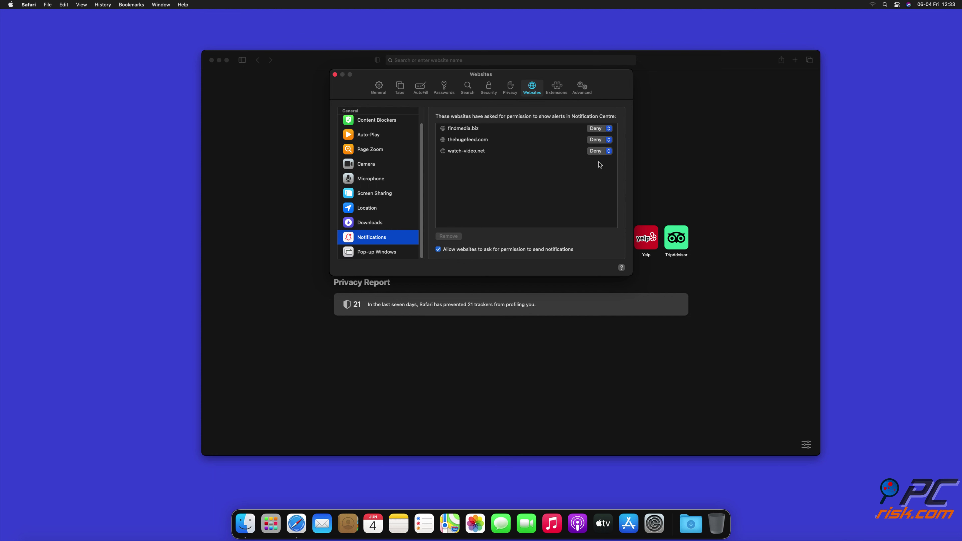
left_click(334, 74)
left_click(212, 61)
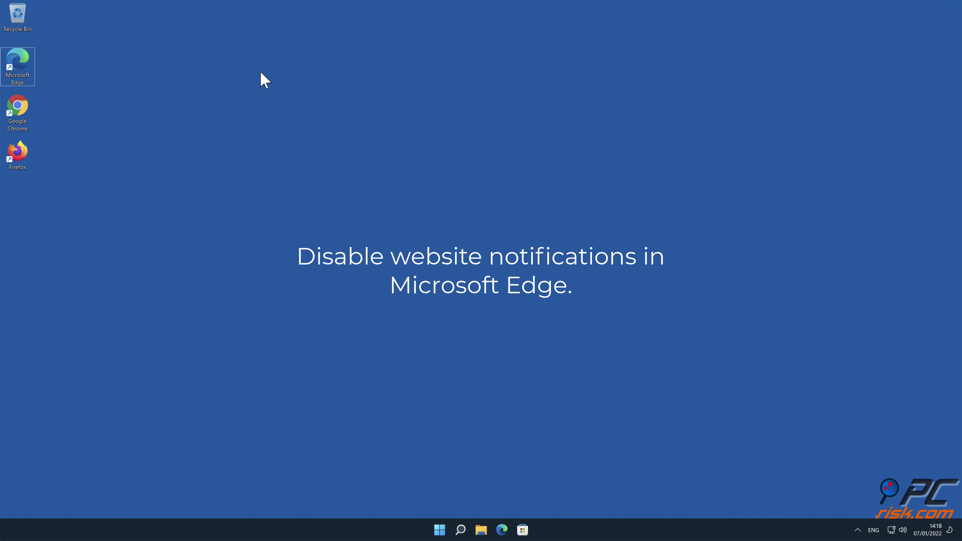
Step: Launch Edge from the desktop icon and open Settings from its three-dots menu
double_click(22, 67)
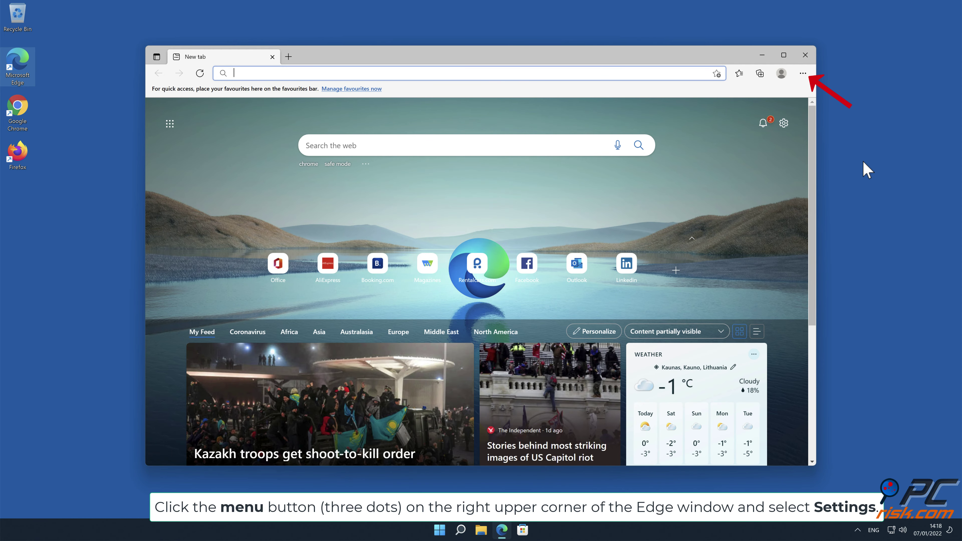
left_click(804, 73)
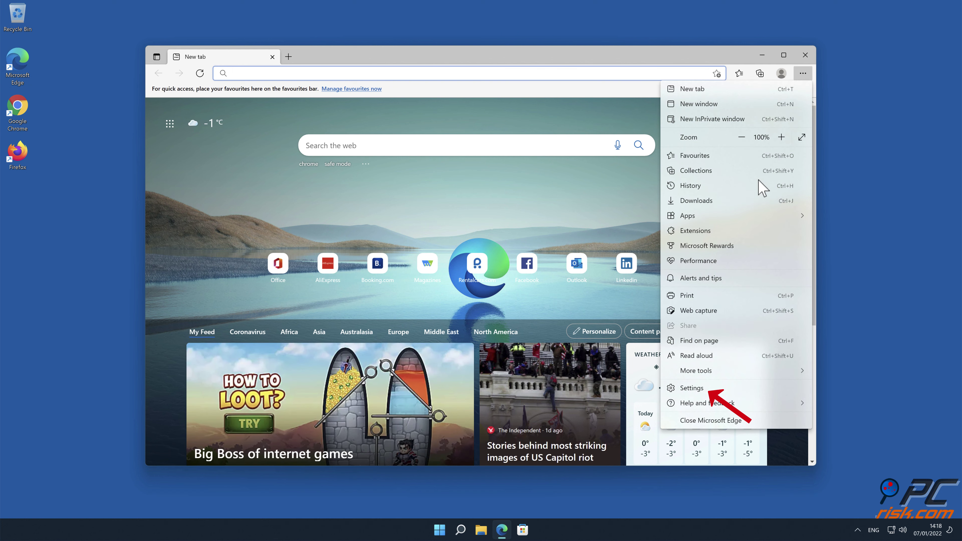
left_click(721, 389)
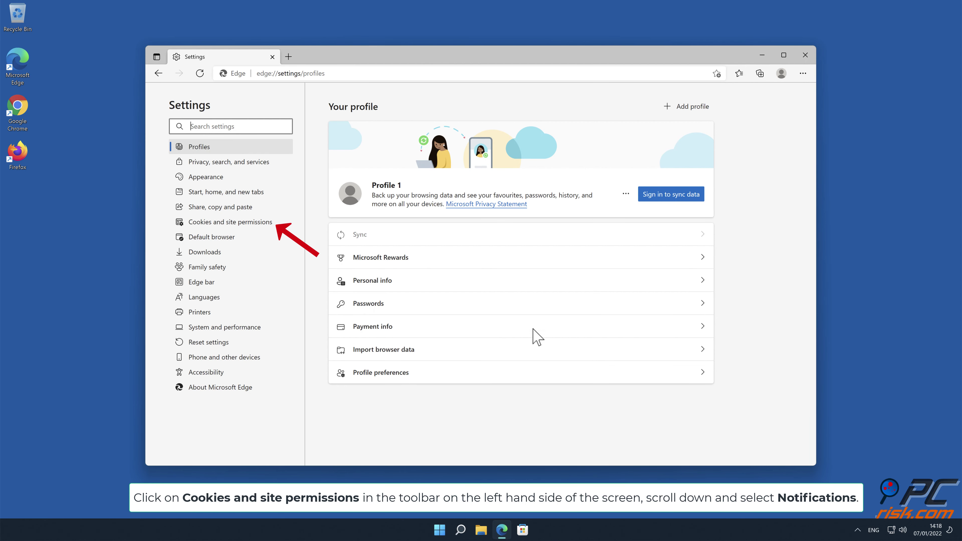
Step: Go to Cookies and site permissions > Notifications in Edge settings
left_click(267, 228)
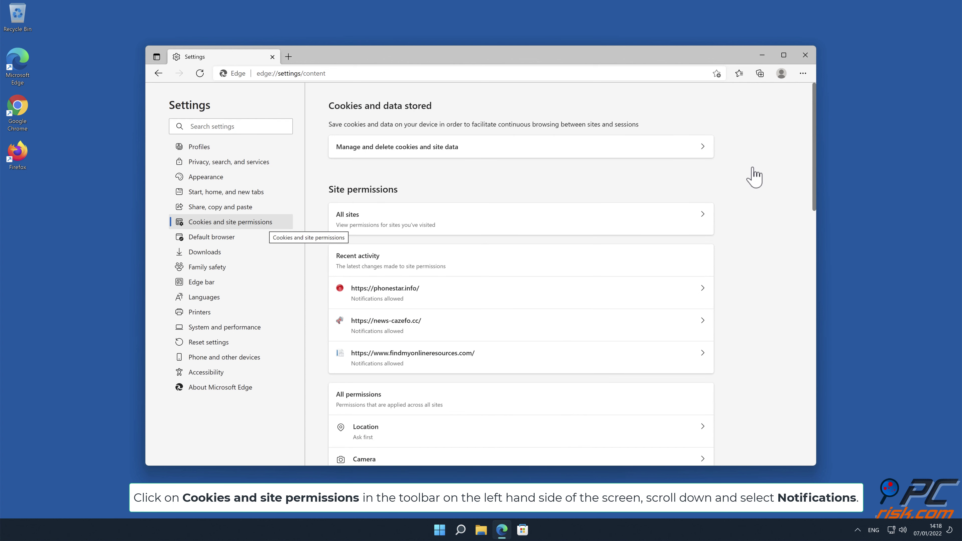
left_click_drag(814, 152, 817, 250)
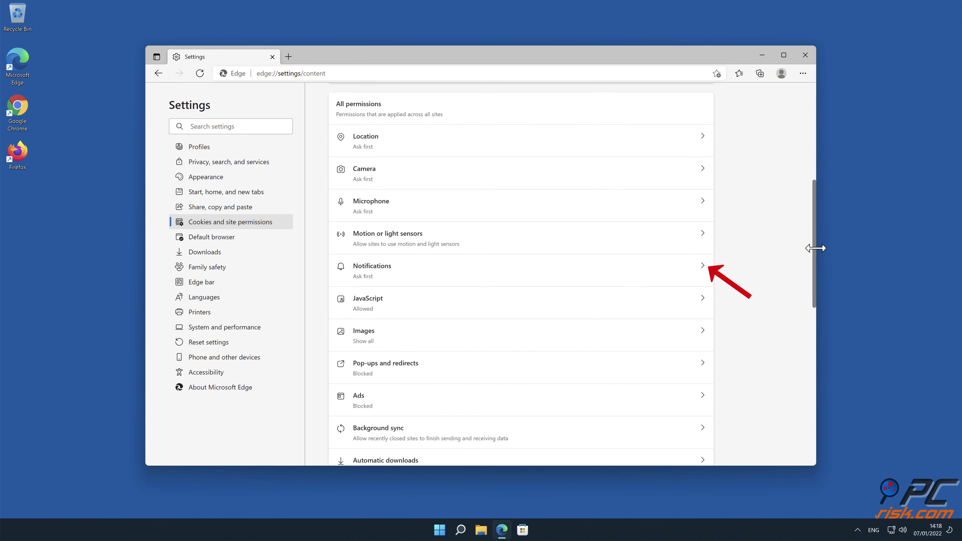
left_click(702, 268)
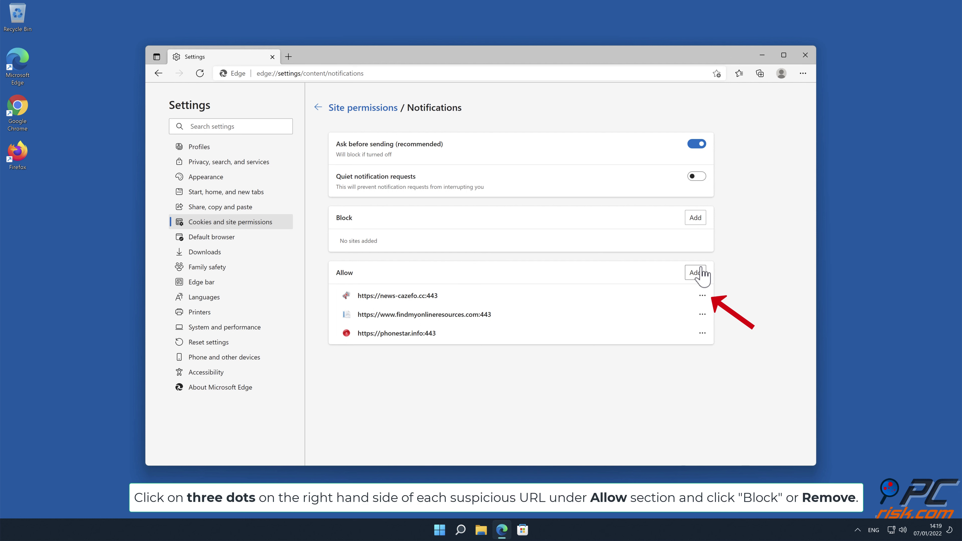
Step: Remove news-cazefo.cc, findmyonlineresources.com and phonestar.info from the Allow list, then close Edge
left_click(702, 296)
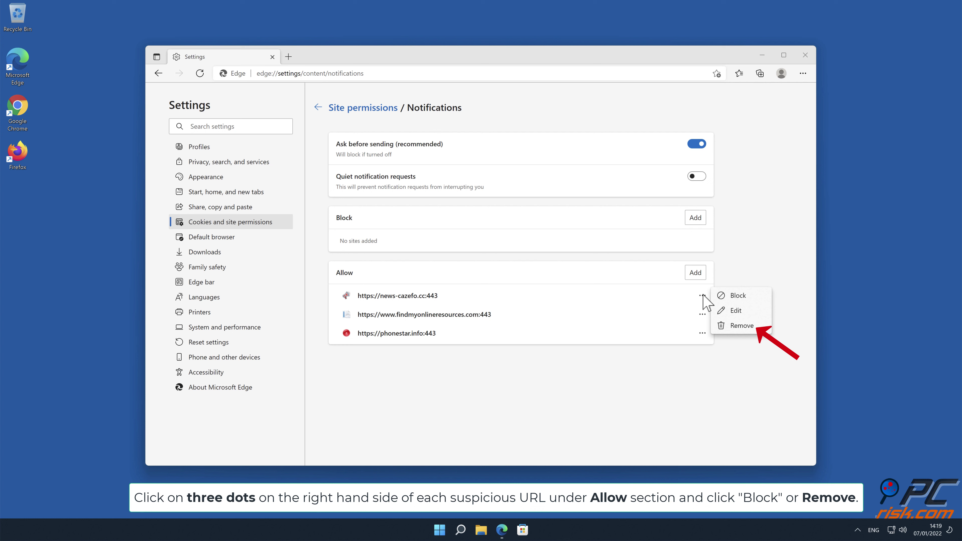
left_click(742, 326)
left_click(702, 296)
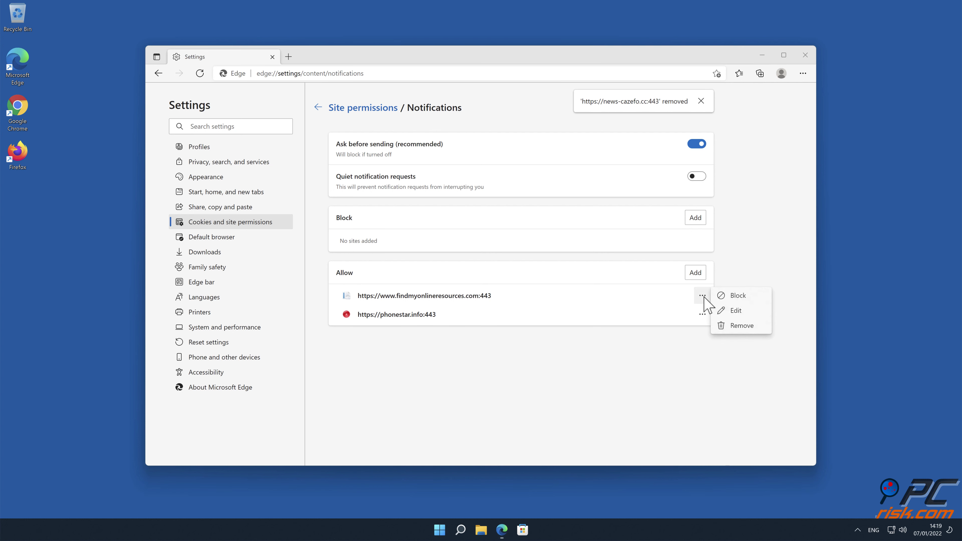
left_click(741, 326)
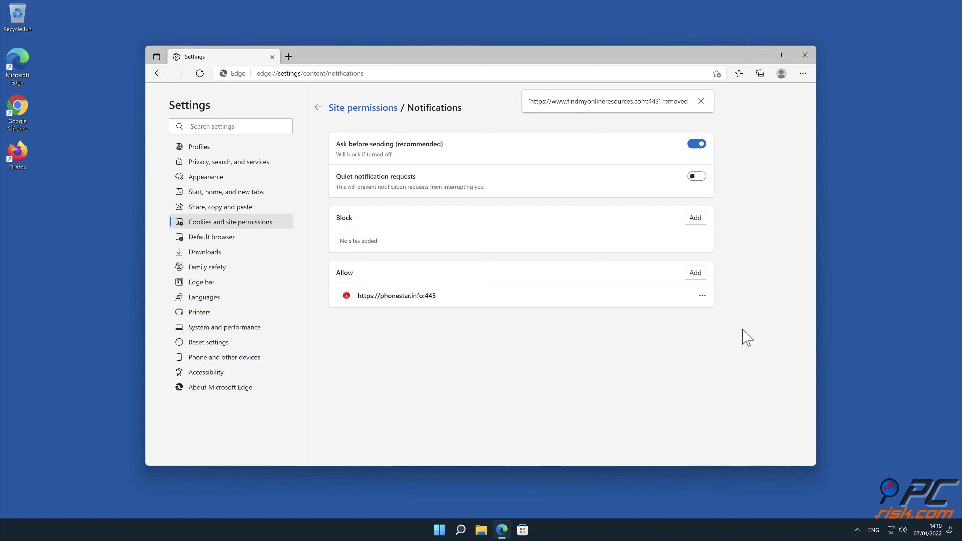
left_click(702, 295)
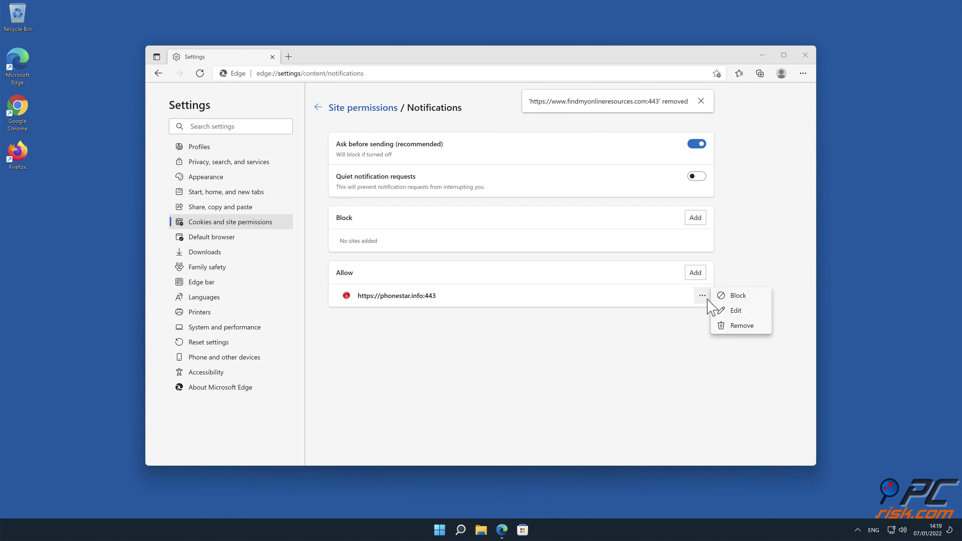
left_click(736, 326)
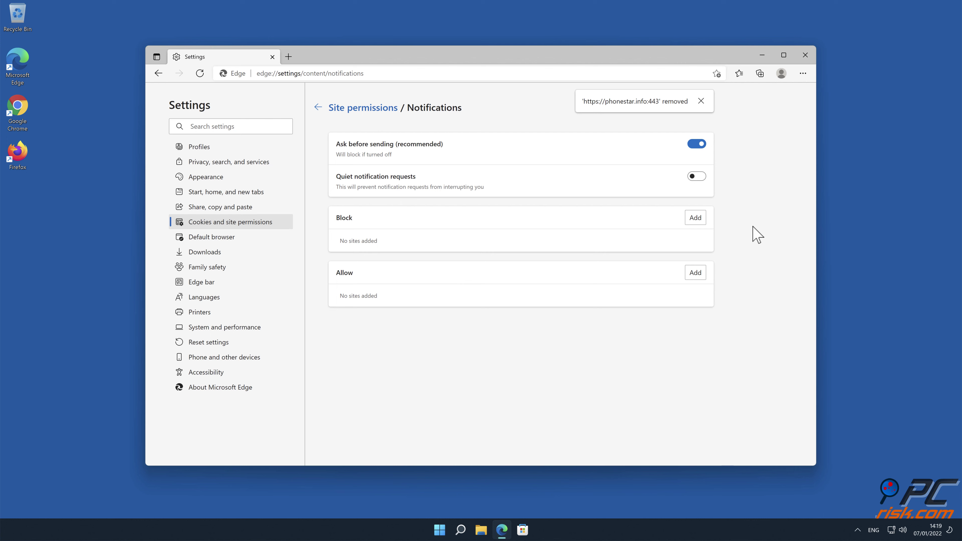
left_click(806, 55)
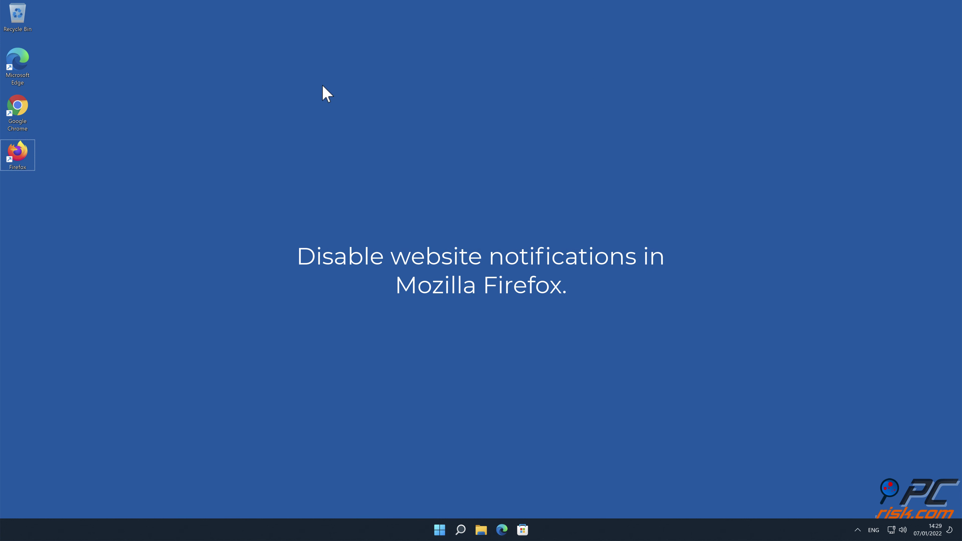
Step: Launch Firefox from the desktop icon and open Settings from its hamburger menu
double_click(13, 154)
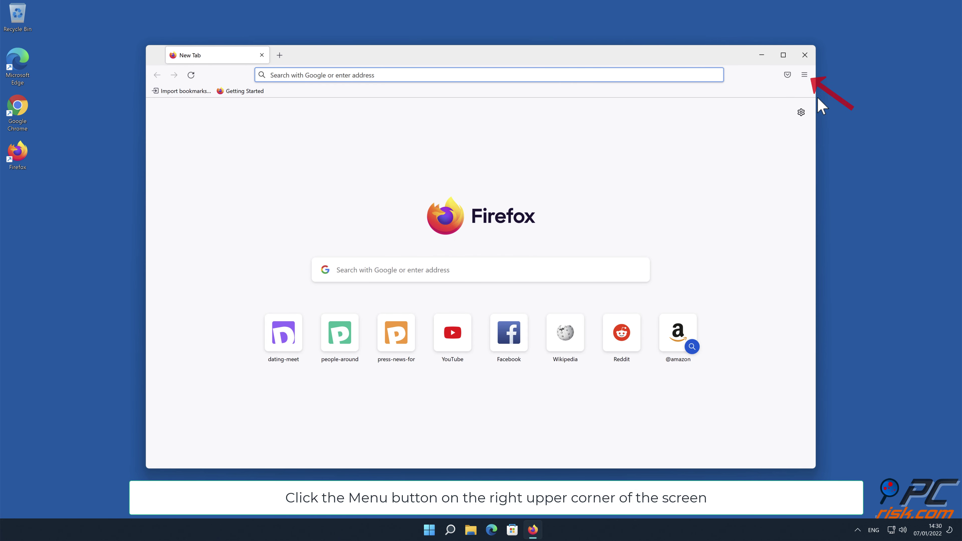
left_click(805, 75)
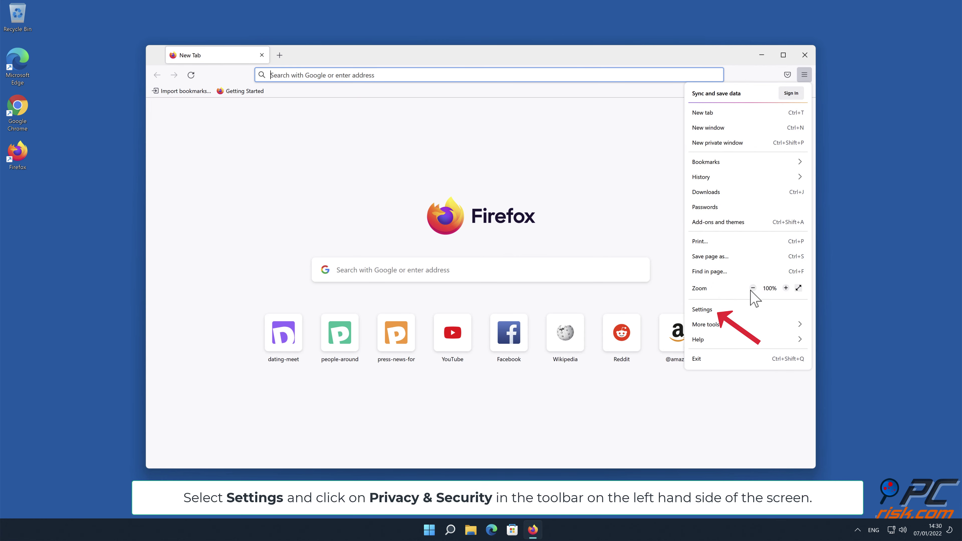
left_click(753, 309)
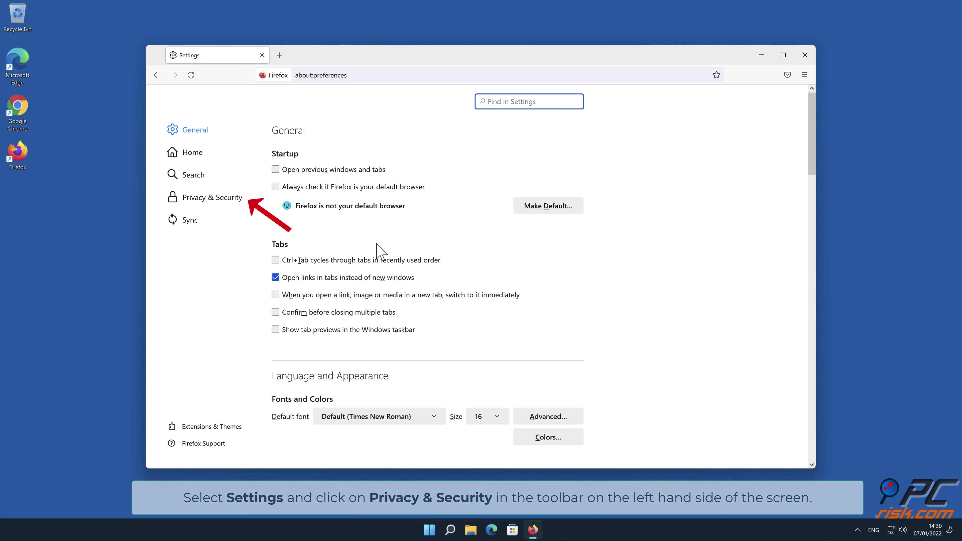
Step: Open Privacy & Security and the Notifications permission settings listing the three allowed sites
left_click(225, 196)
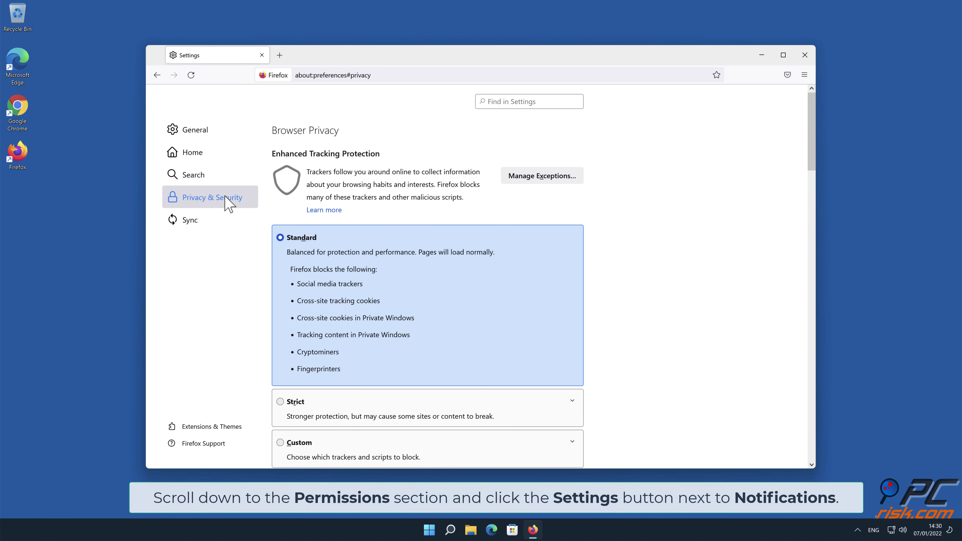
left_click_drag(809, 123, 814, 315)
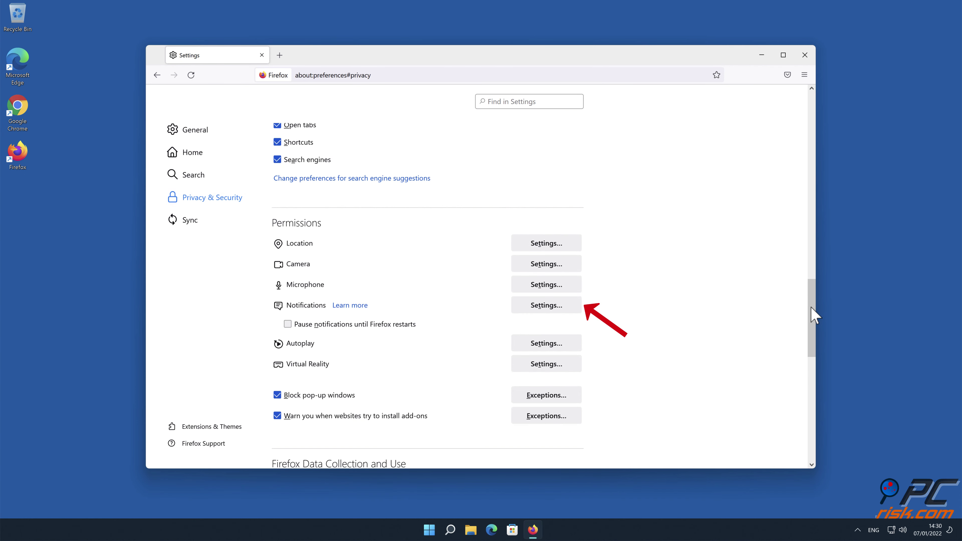
left_click(572, 307)
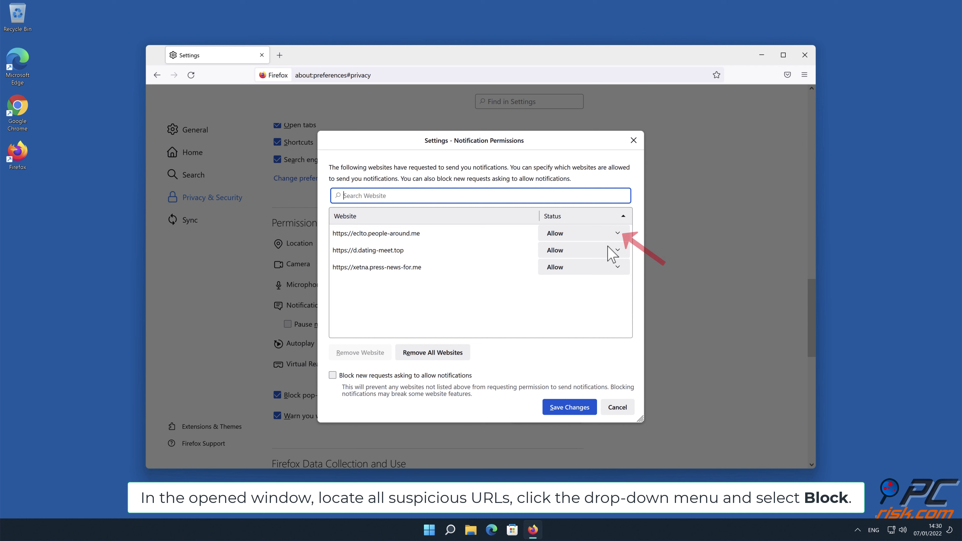
Step: Set the notification status for eclto.people-around.me and d.dating-meet.top to Block
left_click(617, 234)
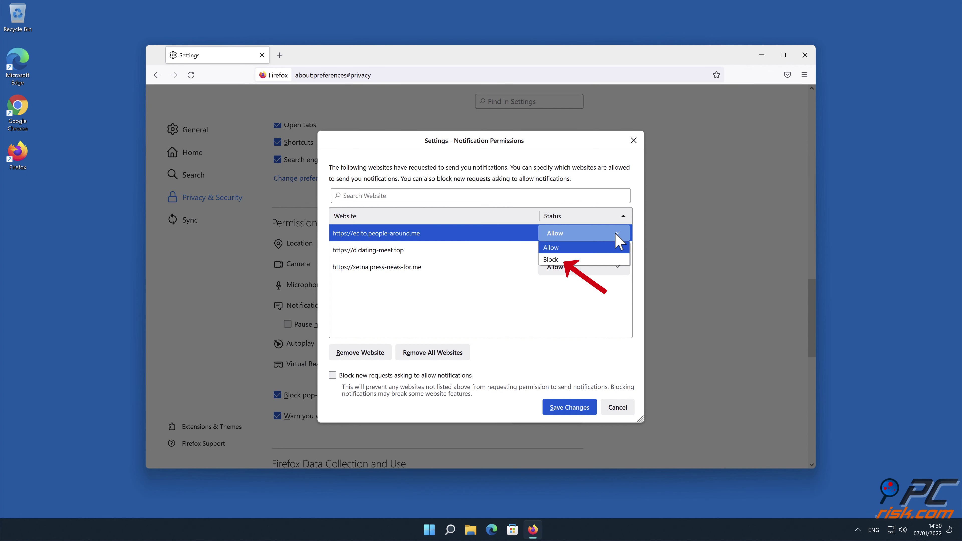
left_click(603, 260)
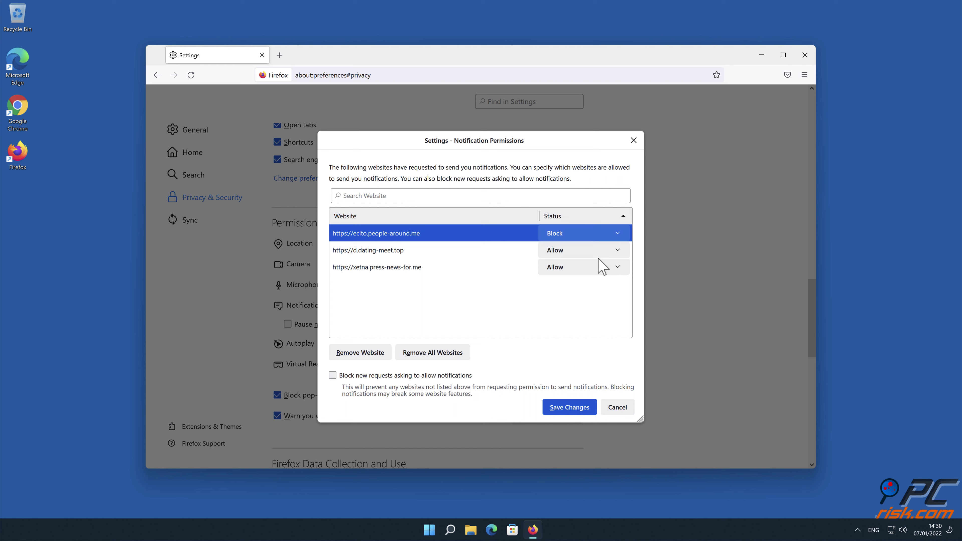
left_click(620, 251)
left_click(595, 277)
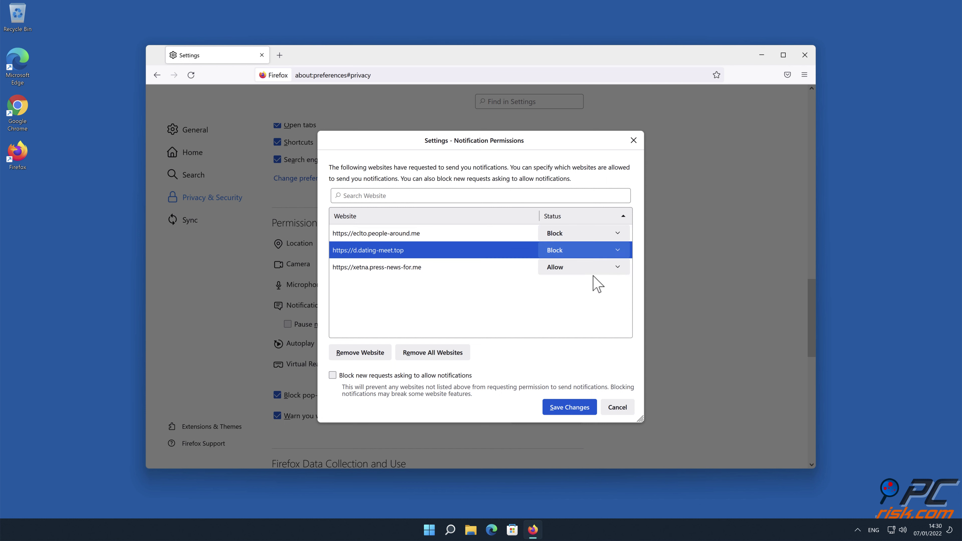
Step: Block xetna.press-news-for.me too, save the permission changes, and close Firefox
left_click(618, 268)
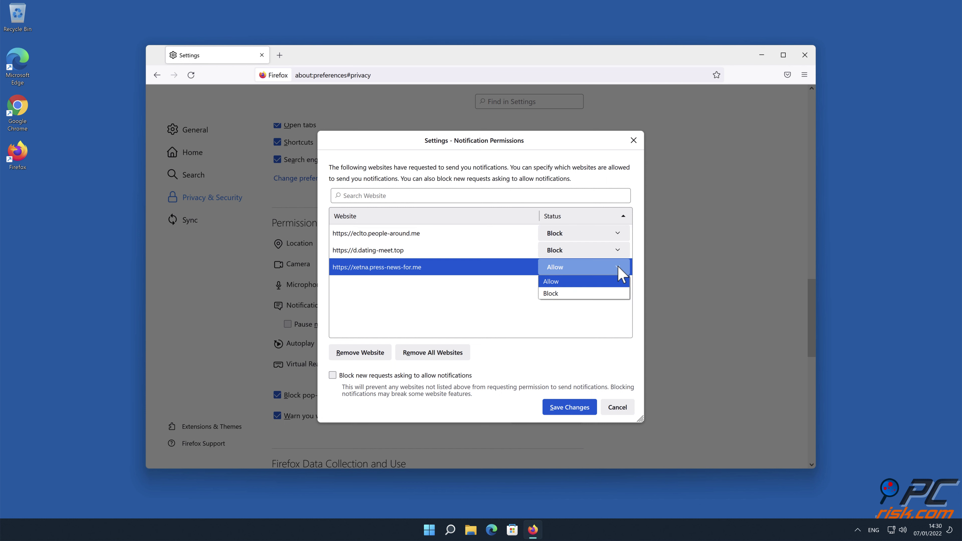
left_click(606, 294)
left_click(572, 399)
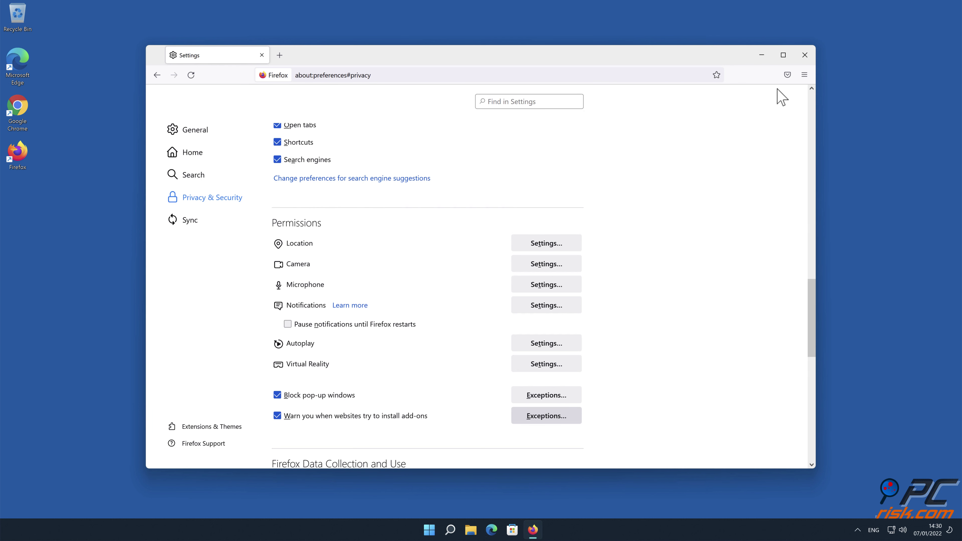
left_click(805, 55)
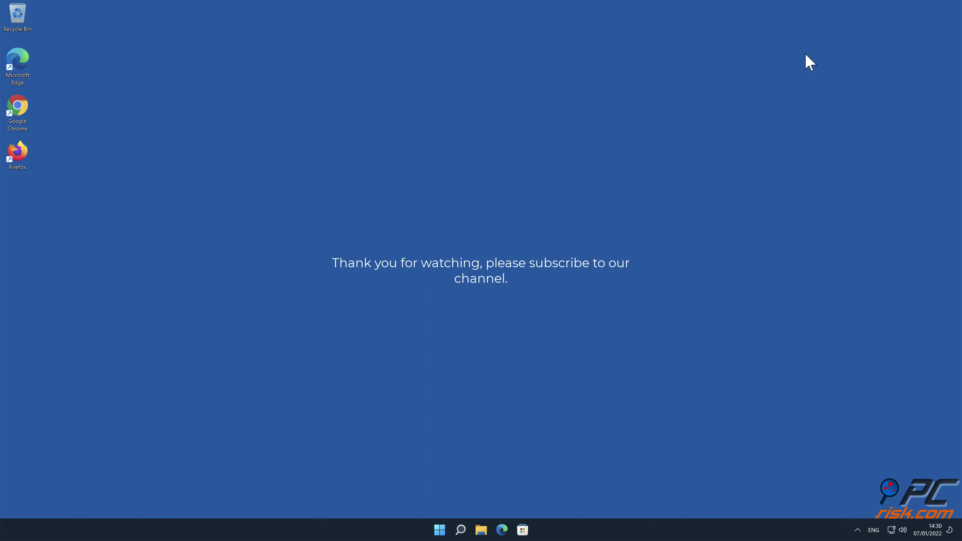